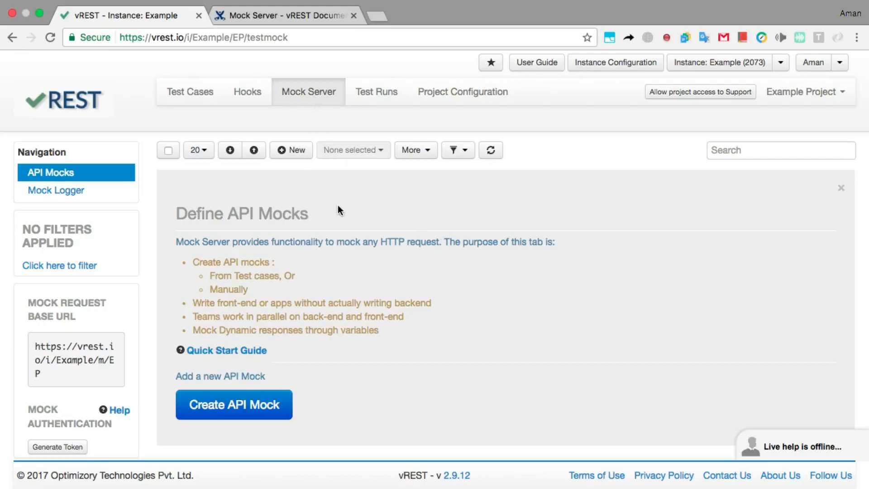
- Create a GET API mock with URL path /contacts/{{contactId}} and summary "View Contact API Mock"
{"action": "left_click", "coordinate": [293, 149]}
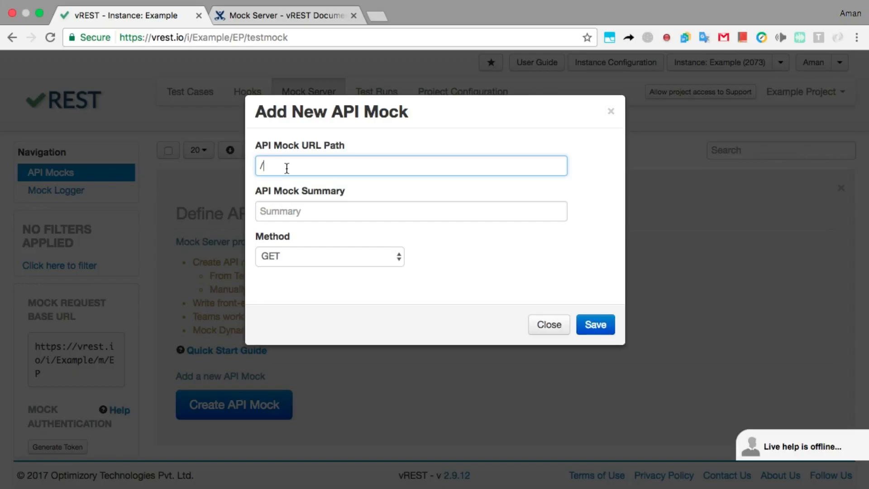
{"action": "type", "text": "contacts/{{contactId}}"}
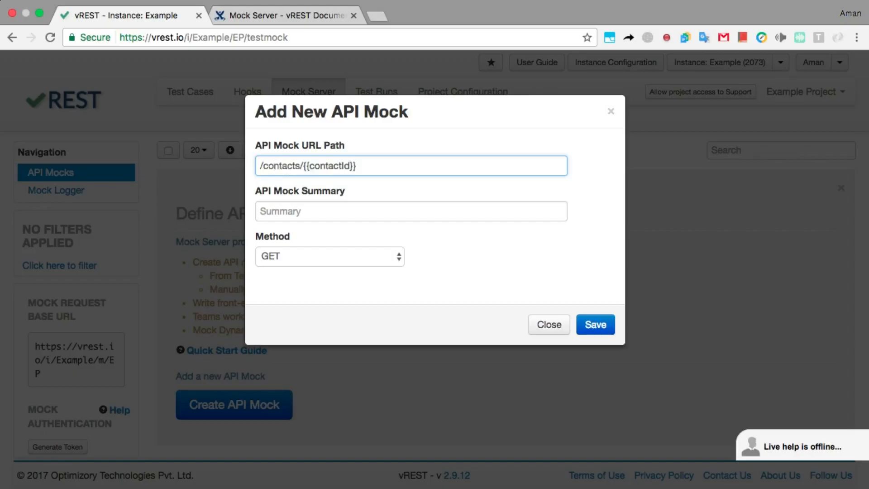
{"action": "key", "text": "Tab"}
{"action": "type", "text": "View Contact API Mock"}
{"action": "left_click", "coordinate": [365, 253]}
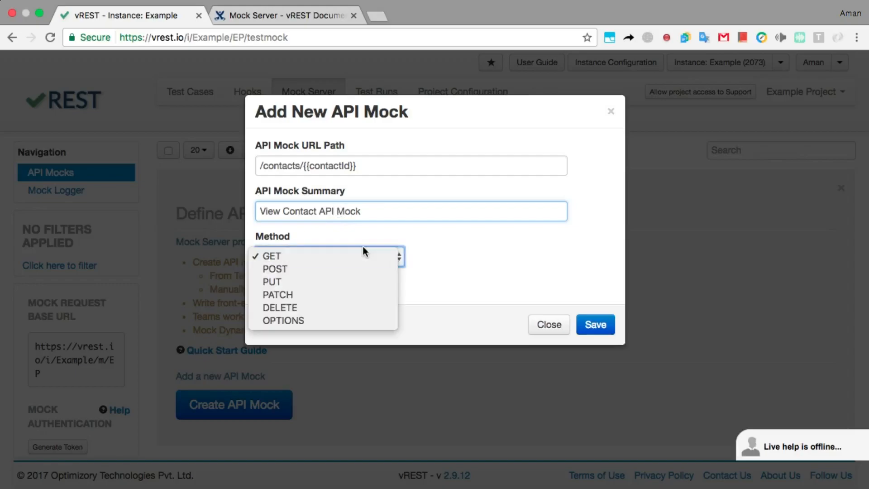
{"action": "left_click", "coordinate": [349, 257]}
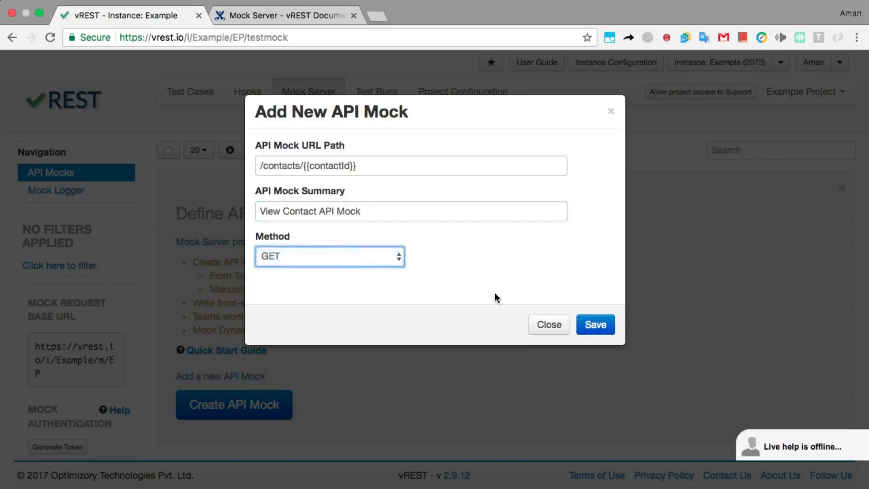
{"action": "left_click", "coordinate": [585, 322]}
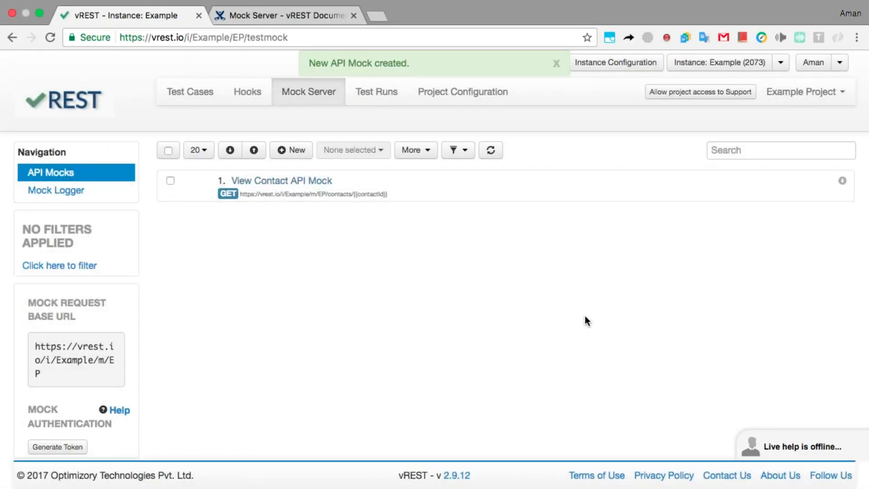
- Fill the mock's JSON response body with the copied contact record using {{contactId}} as _id, and add a Content-Type response header of application/json
{"action": "left_click", "coordinate": [587, 192]}
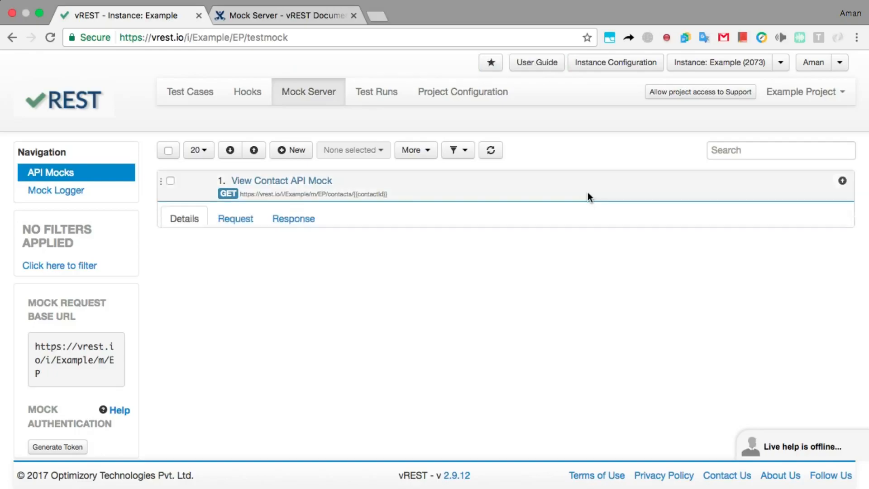
{"action": "left_click", "coordinate": [306, 230]}
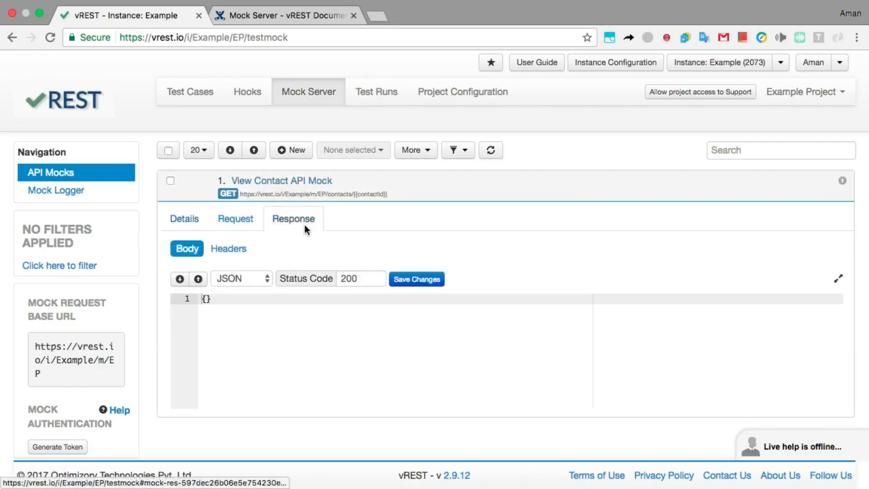
{"action": "left_click", "coordinate": [251, 251]}
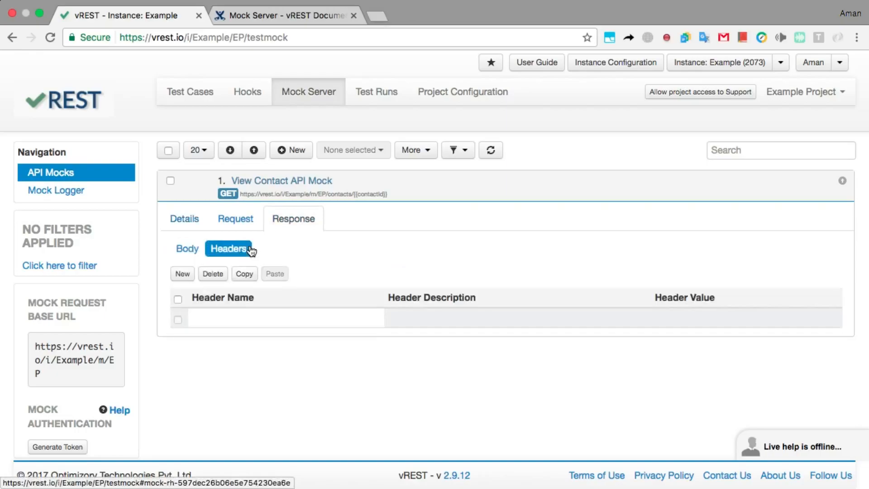
{"action": "left_click", "coordinate": [278, 315]}
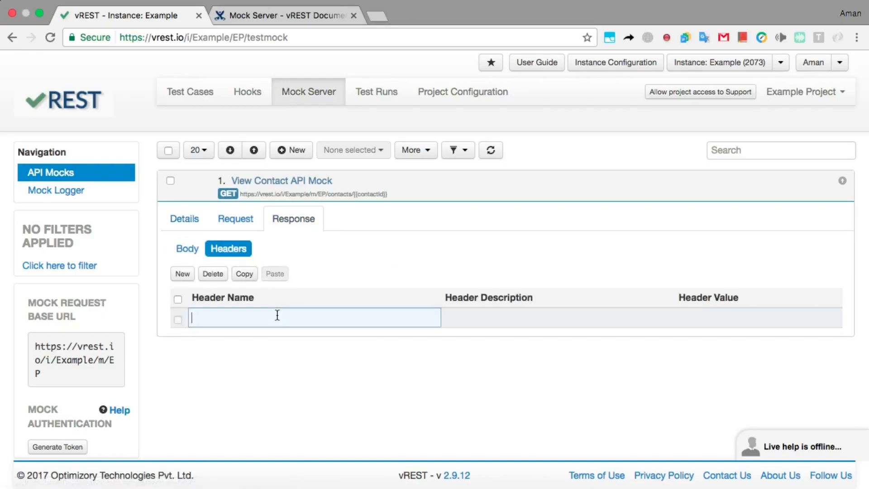
{"action": "left_click", "coordinate": [187, 249]}
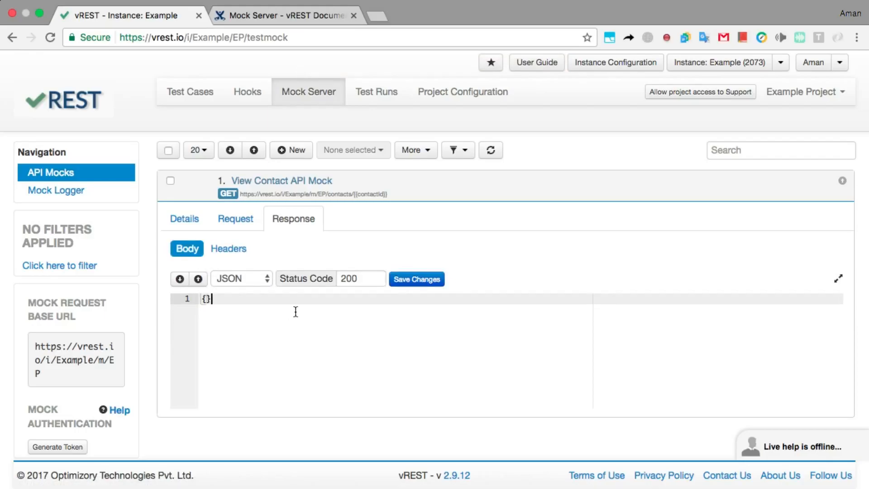
{"action": "key", "text": "super+v"}
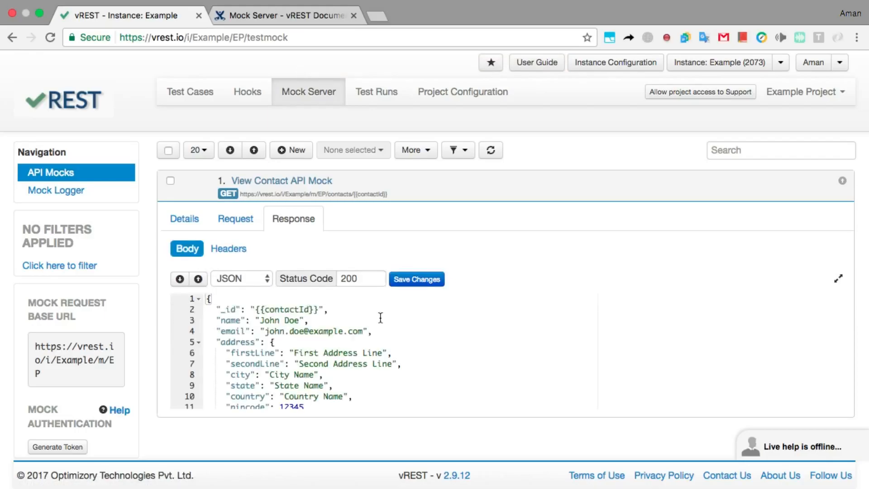
{"action": "double_click", "coordinate": [294, 310]}
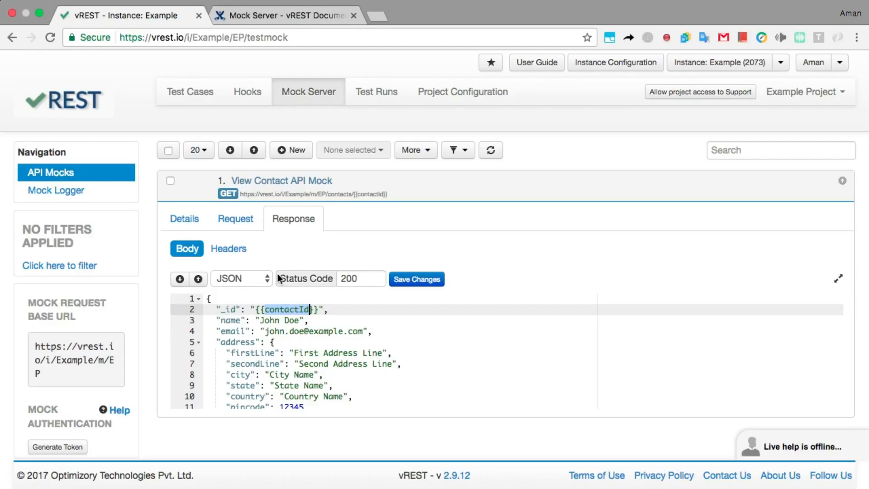
{"action": "left_click", "coordinate": [229, 249]}
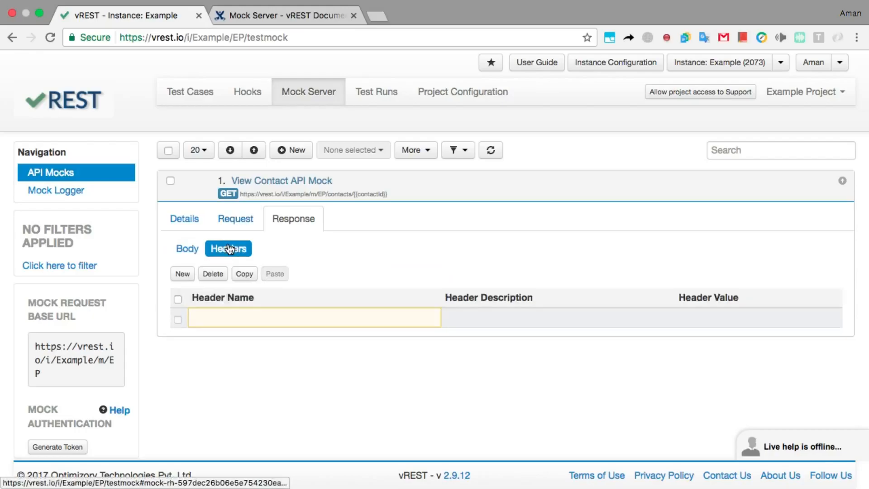
{"action": "left_click", "coordinate": [217, 322]}
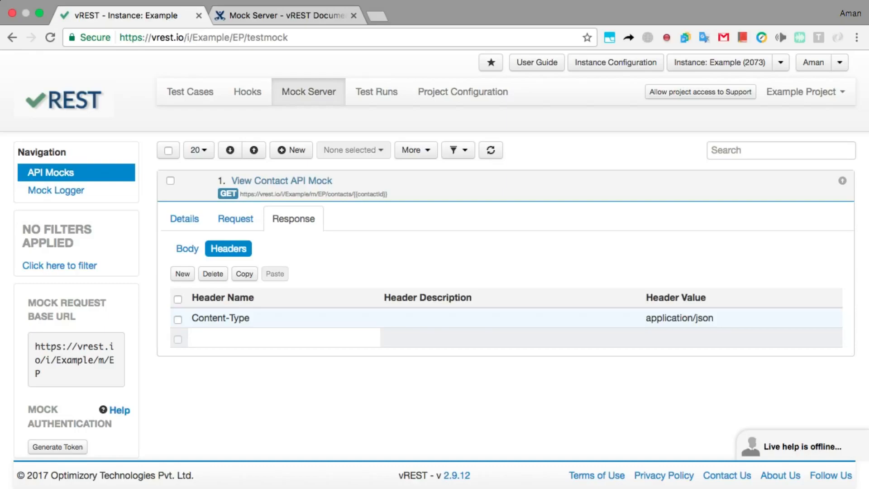
- Copy the mock's URL, request it in a new browser tab with contact ID 1, and check the returned _id
{"action": "left_click_drag", "start_coordinate": [389, 194], "coordinate": [241, 192]}
{"action": "key", "text": "super+c"}
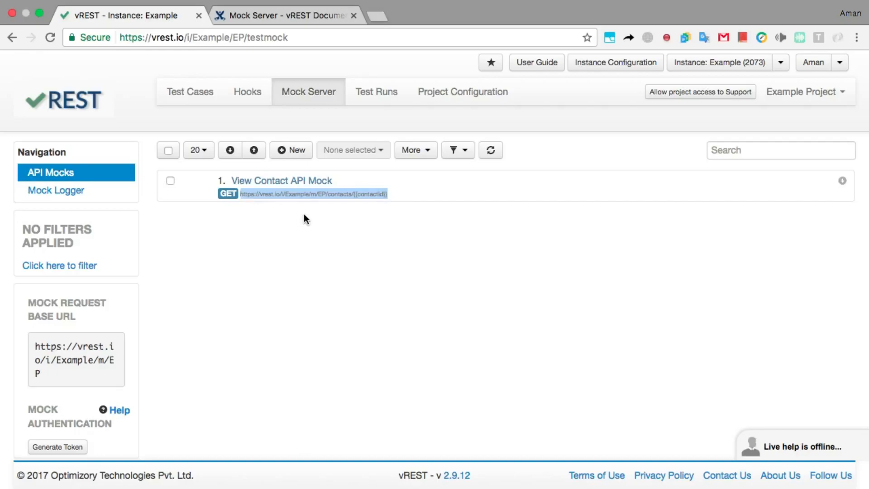
{"action": "left_click", "coordinate": [384, 18]}
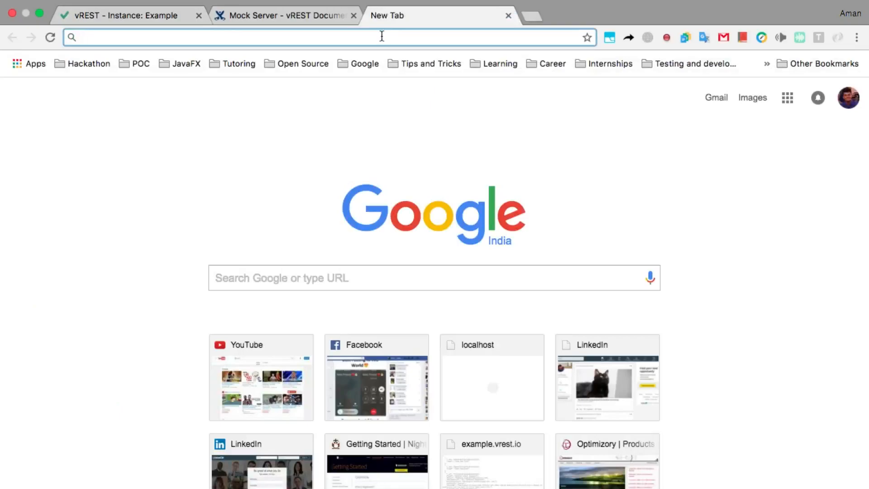
{"action": "key", "text": "super+v"}
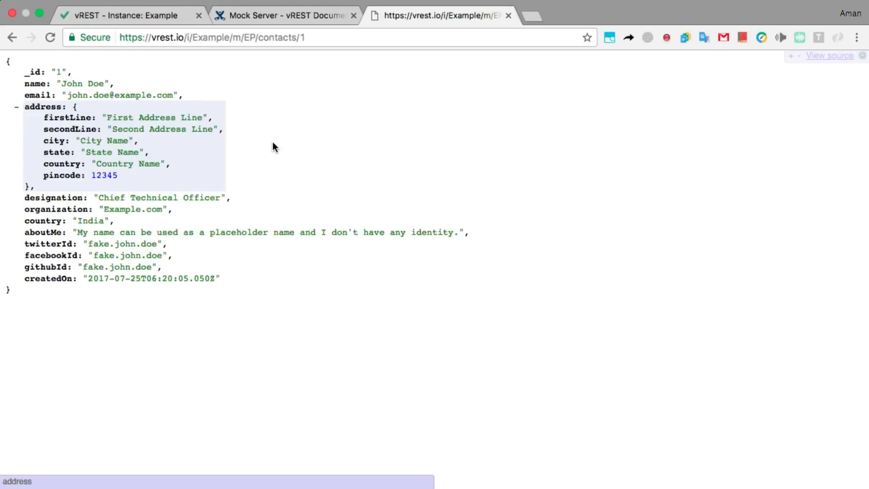
{"action": "left_click", "coordinate": [92, 73]}
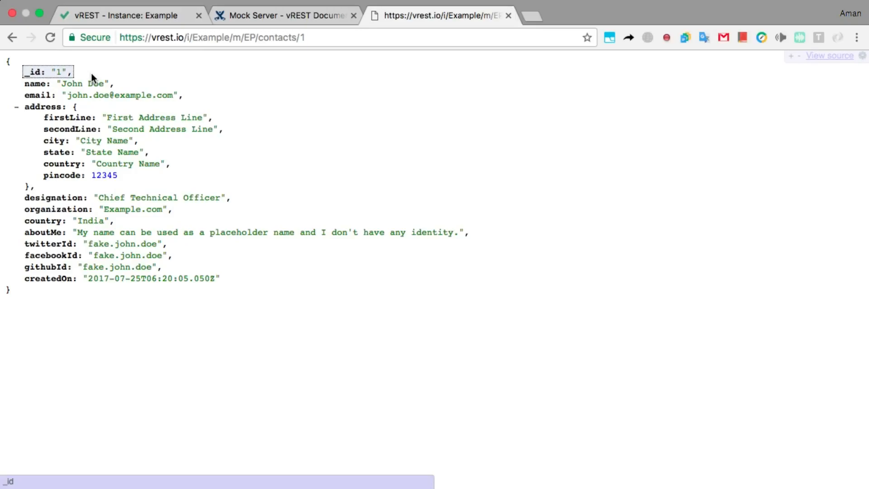
- Request the mock URL again with contact ID 2 and check the returned _id
{"action": "left_click", "coordinate": [324, 40]}
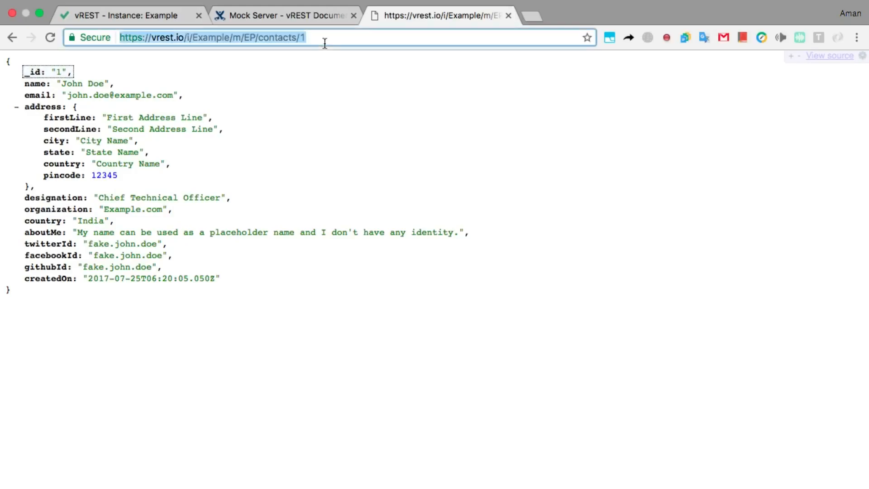
{"action": "left_click", "coordinate": [313, 38]}
{"action": "key", "text": "BackSpace"}
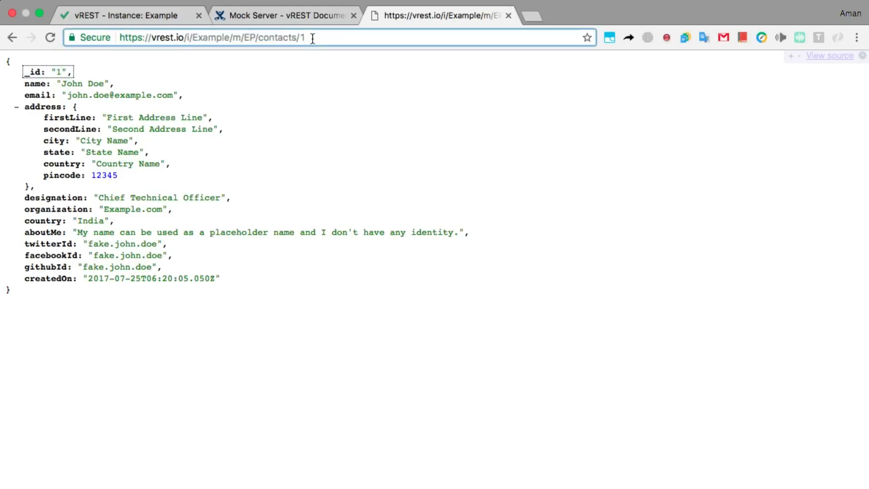
{"action": "type", "text": "2"}
{"action": "key", "text": "Return"}
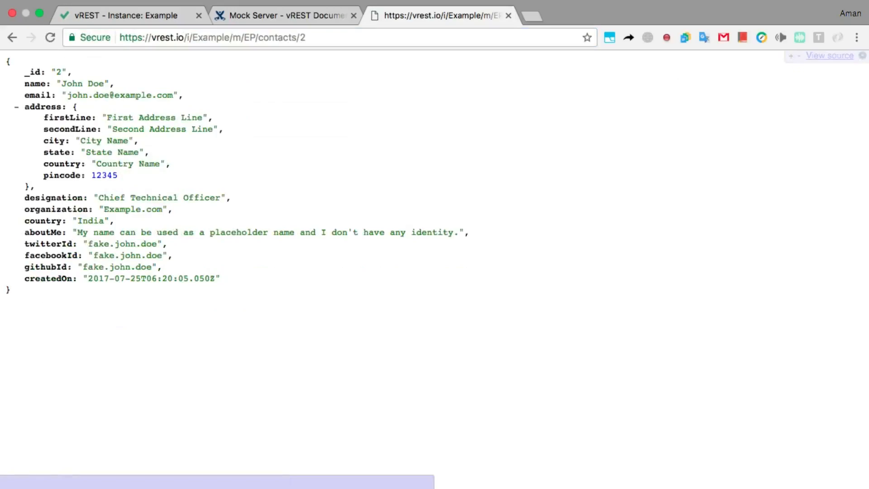
{"action": "left_click", "coordinate": [86, 72]}
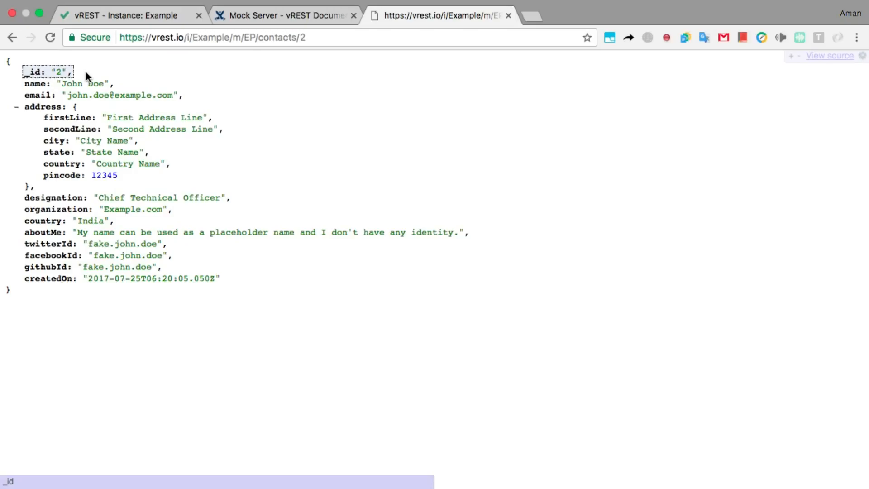
- Return to vREST and duplicate the View Contact API Mock by copying and pasting it, leaving no mock selected
{"action": "left_click", "coordinate": [118, 18]}
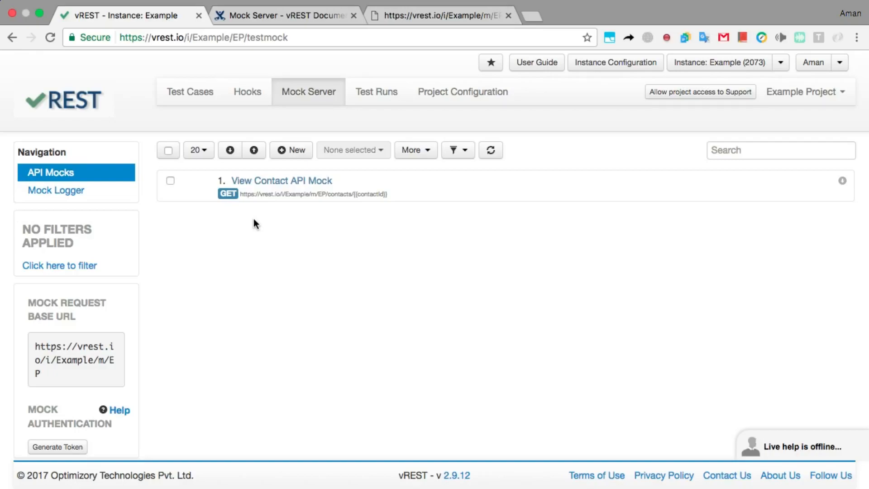
{"action": "left_click", "coordinate": [170, 181]}
{"action": "left_click", "coordinate": [352, 150]}
{"action": "left_click", "coordinate": [336, 189]}
{"action": "left_click", "coordinate": [247, 176]}
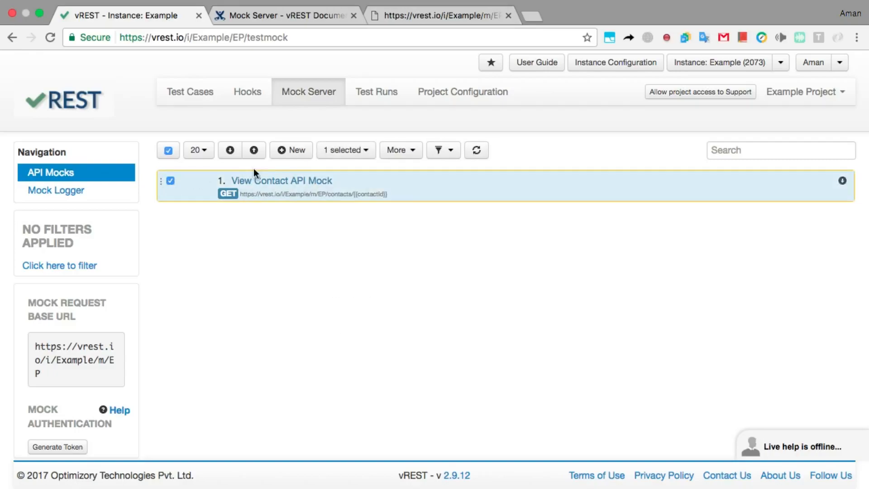
{"action": "left_click", "coordinate": [346, 150]}
{"action": "left_click", "coordinate": [347, 221]}
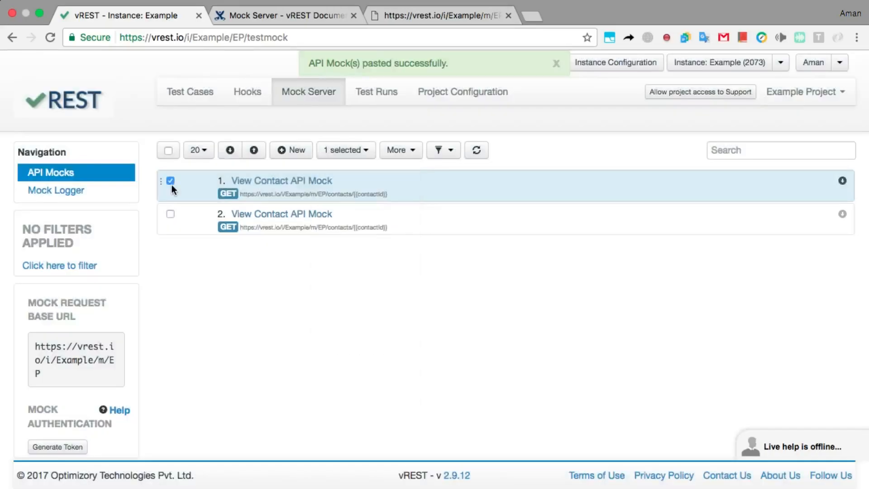
{"action": "left_click", "coordinate": [170, 181]}
- Add a request parameter named param1 to the first View Contact API Mock
{"action": "left_click", "coordinate": [357, 180]}
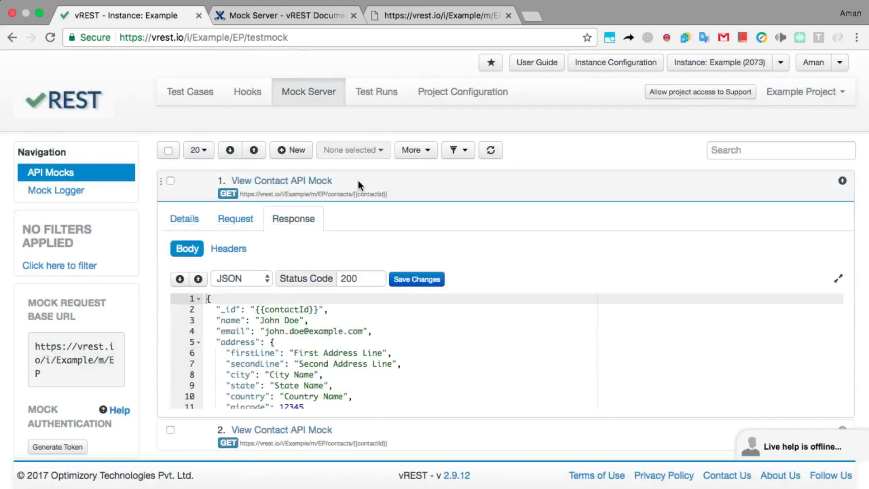
{"action": "left_click", "coordinate": [233, 218]}
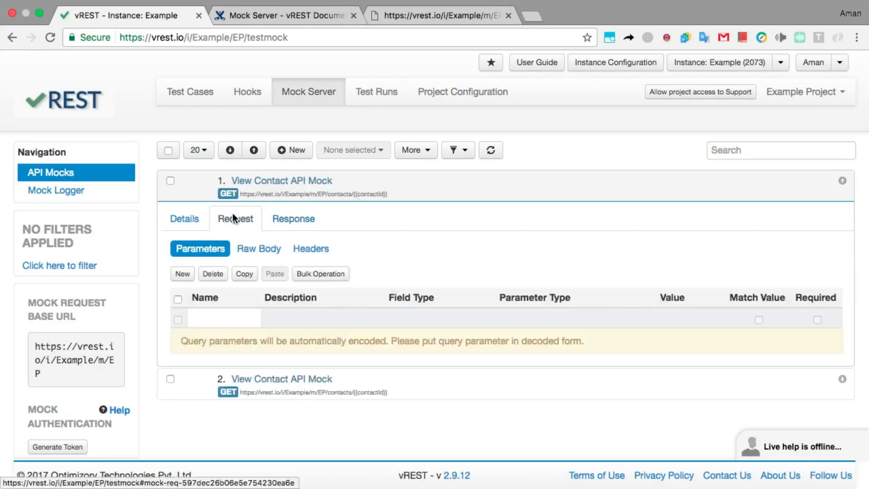
{"action": "left_click", "coordinate": [215, 316]}
{"action": "type", "text": "param1"}
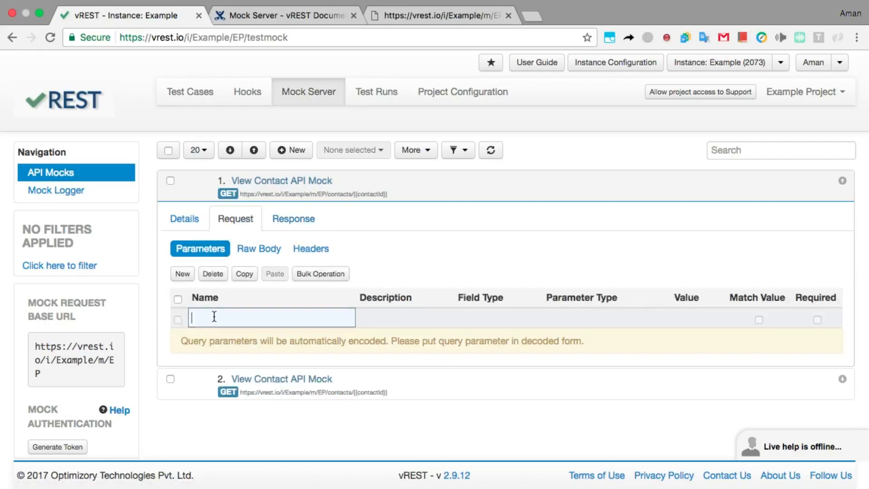
{"action": "key", "text": "Return"}
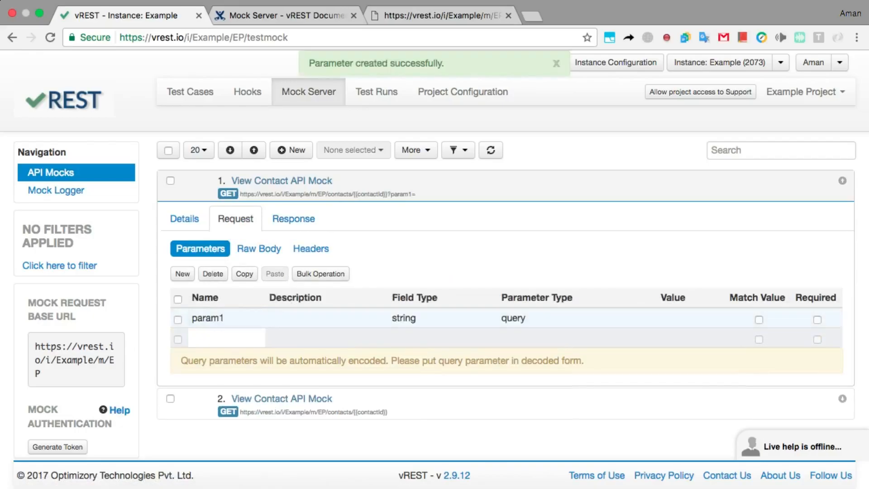
- Set the value of param1 to bad-value and enable Match Value and Required for it
{"action": "left_click", "coordinate": [683, 318]}
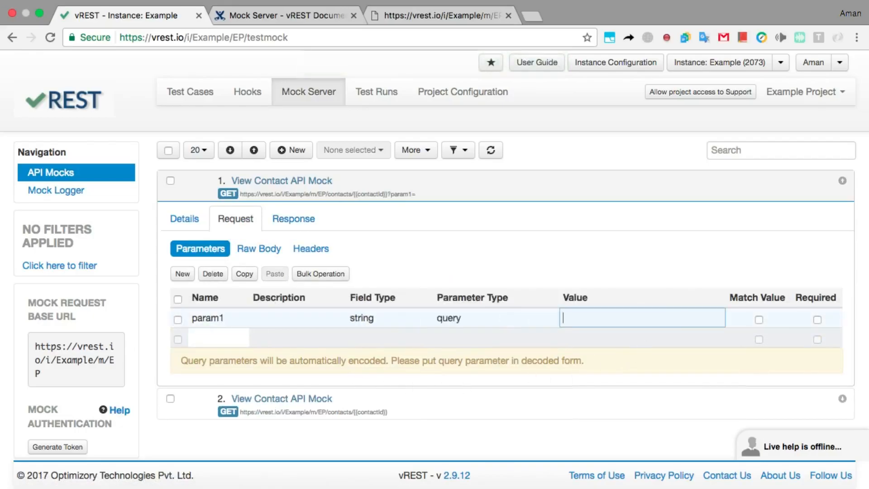
{"action": "type", "text": "bad-value"}
{"action": "key", "text": "Return"}
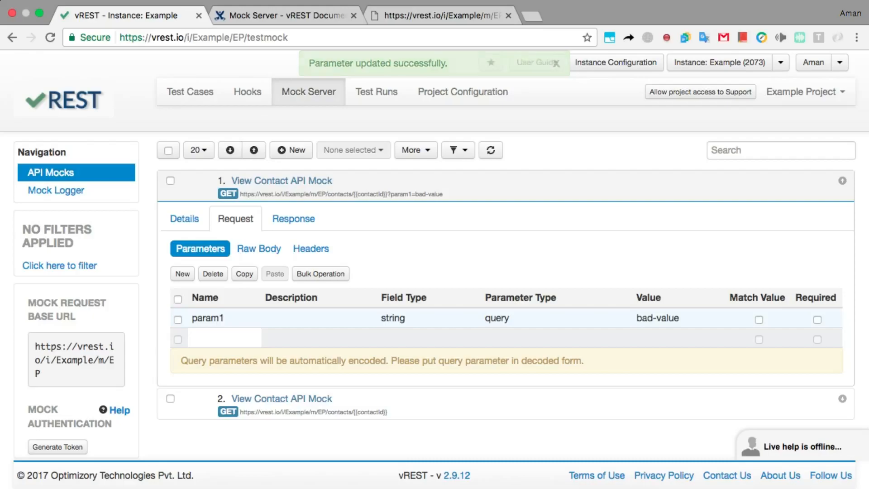
{"action": "left_click", "coordinate": [759, 320]}
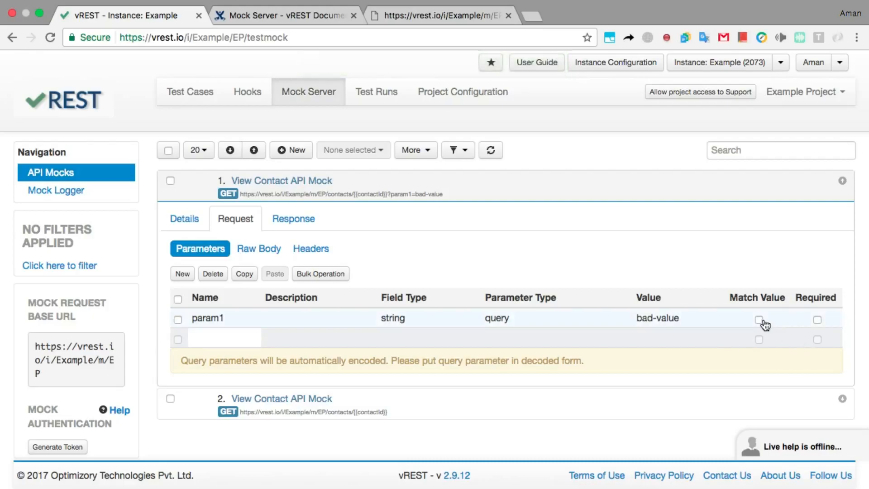
{"action": "left_click", "coordinate": [817, 319]}
- Replace the first mock's response body with {"error": "bad-value"}, set its status code to 400, and save the changes
{"action": "left_click", "coordinate": [297, 218]}
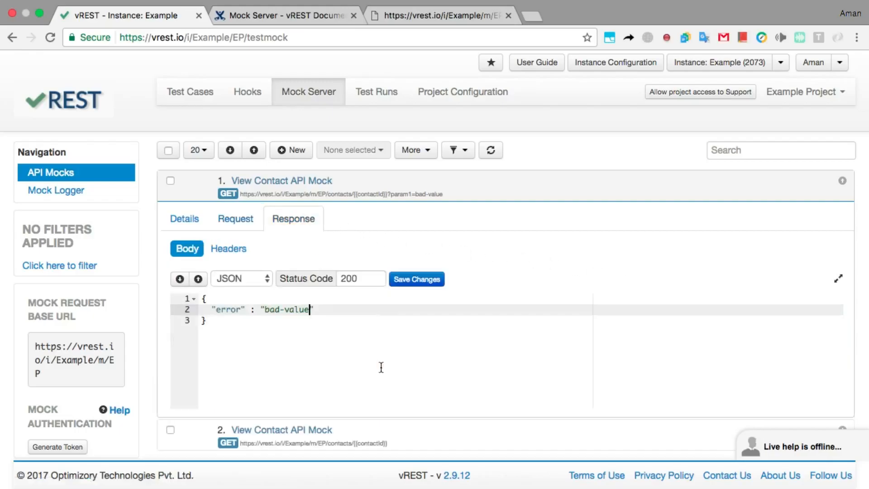
{"action": "double_click", "coordinate": [350, 278]}
{"action": "type", "text": "400"}
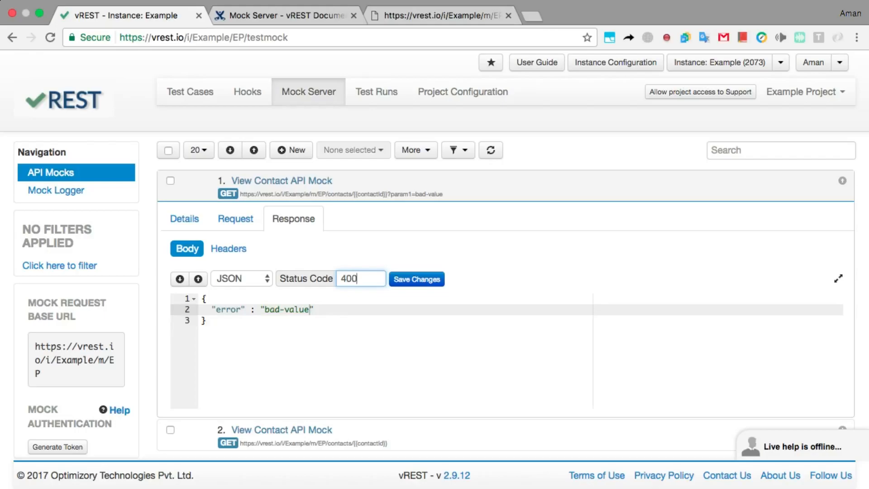
{"action": "left_click", "coordinate": [420, 279]}
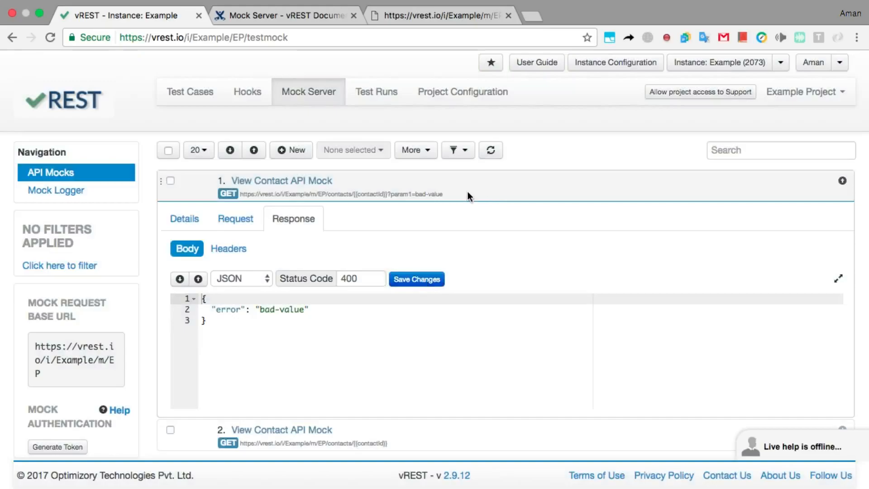
- Copy the first View Contact API Mock's URL with param1=bad-value and load it in the browser tab used for testing the mock
{"action": "left_click", "coordinate": [468, 192]}
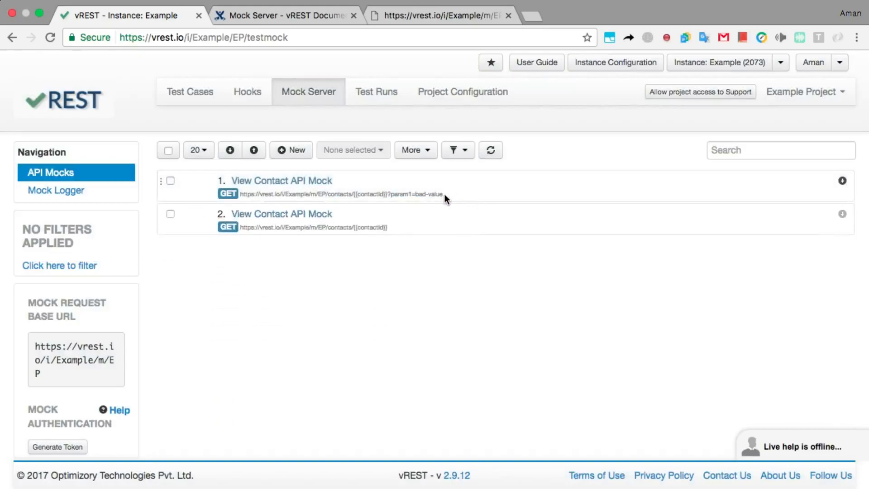
{"action": "left_click_drag", "start_coordinate": [443, 194], "coordinate": [240, 195]}
{"action": "left_click", "coordinate": [430, 16]}
{"action": "left_click", "coordinate": [399, 36]}
{"action": "key", "text": "super+v"}
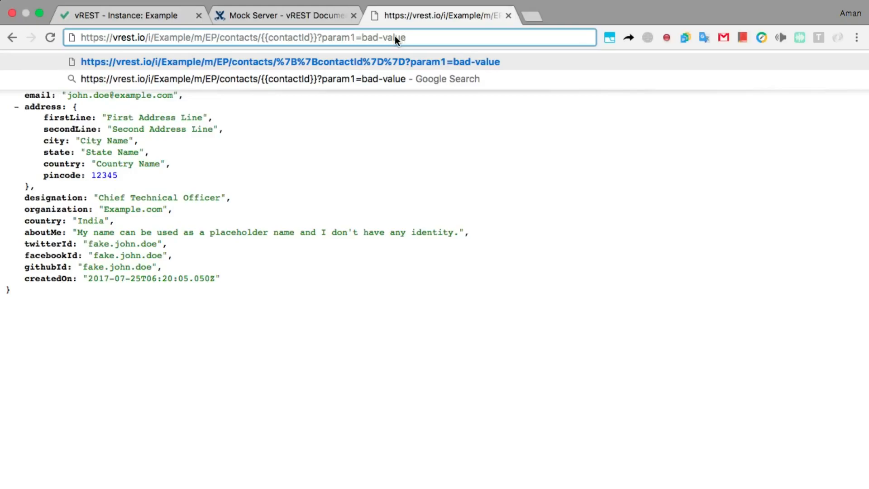
{"action": "key", "text": "Return"}
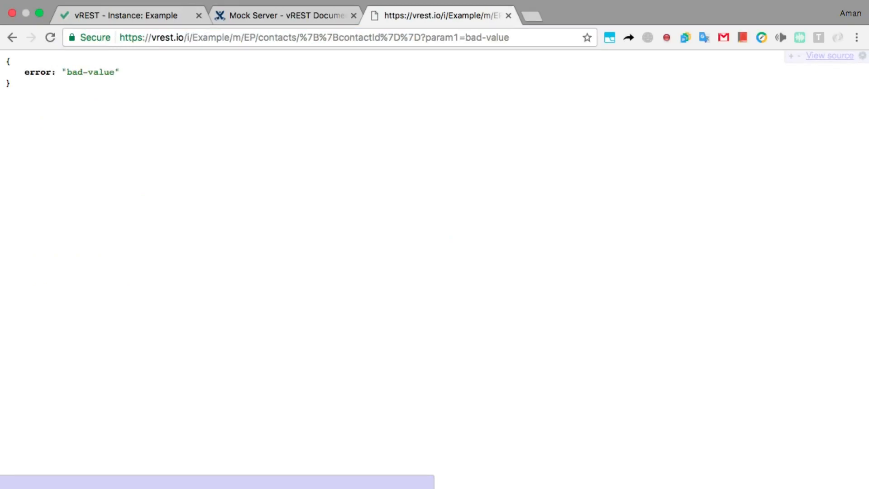
- Change the request URL's param1 value to good-value and load it to test the mock response
{"action": "double_click", "coordinate": [471, 37]}
{"action": "type", "text": "good"}
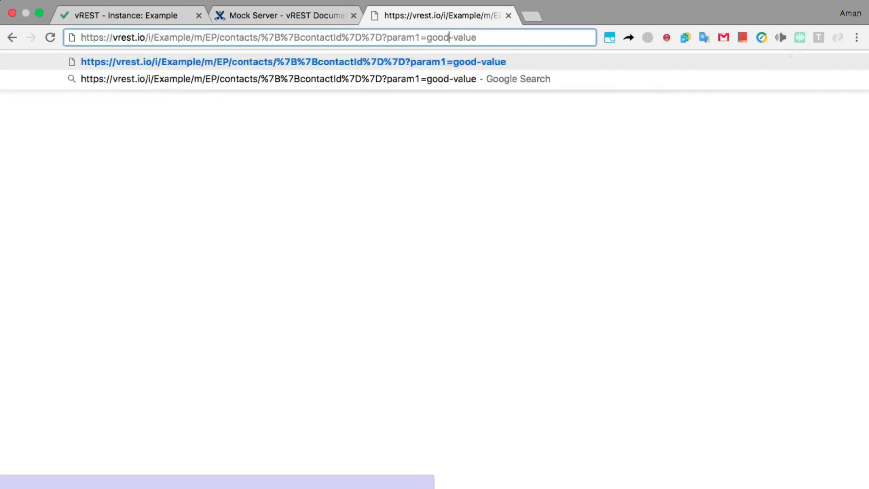
{"action": "key", "text": "Return"}
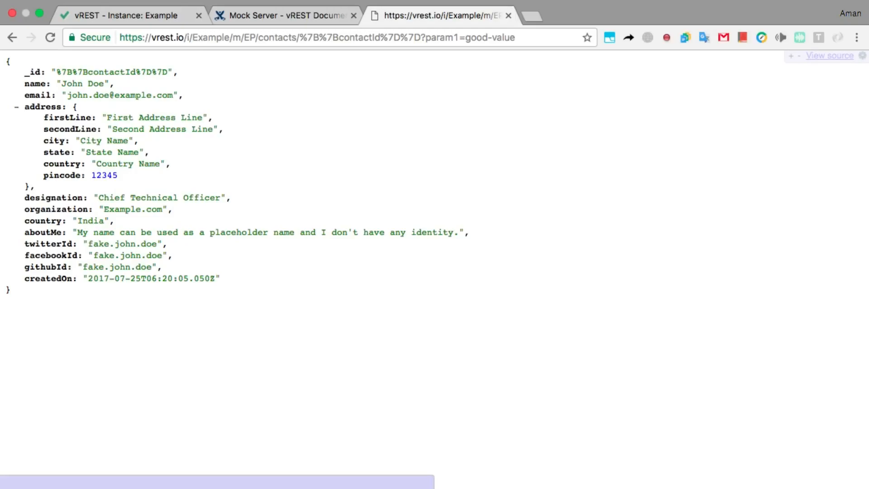
- Return to vREST and add a request parameter named param1 with the value {{param1Value}} to the second View Contact API Mock
{"action": "left_click", "coordinate": [166, 13]}
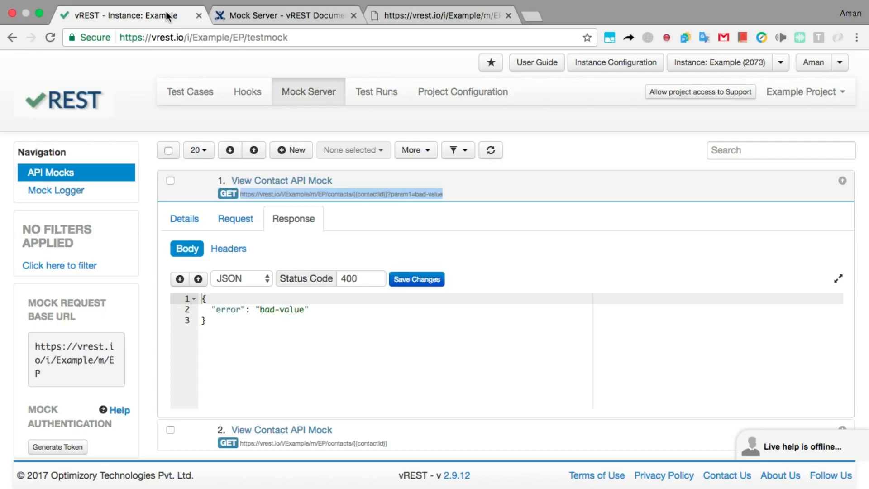
{"action": "left_click", "coordinate": [530, 189]}
{"action": "left_click", "coordinate": [496, 223]}
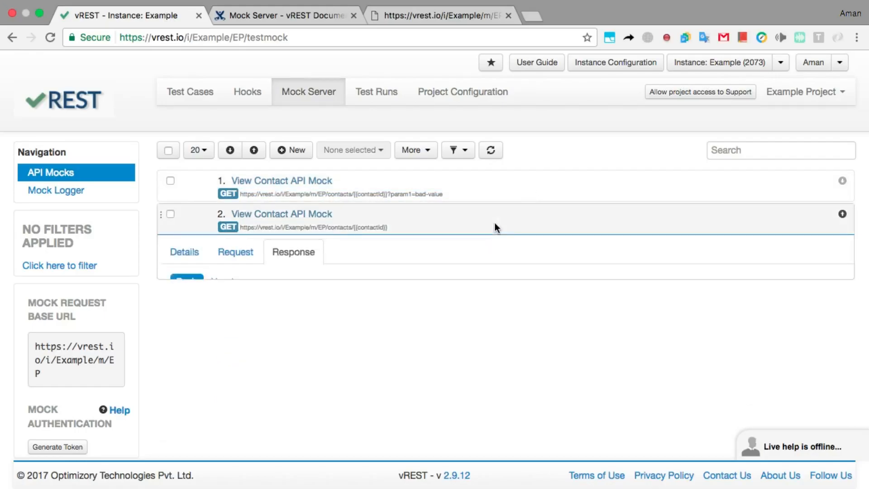
{"action": "left_click", "coordinate": [248, 252]}
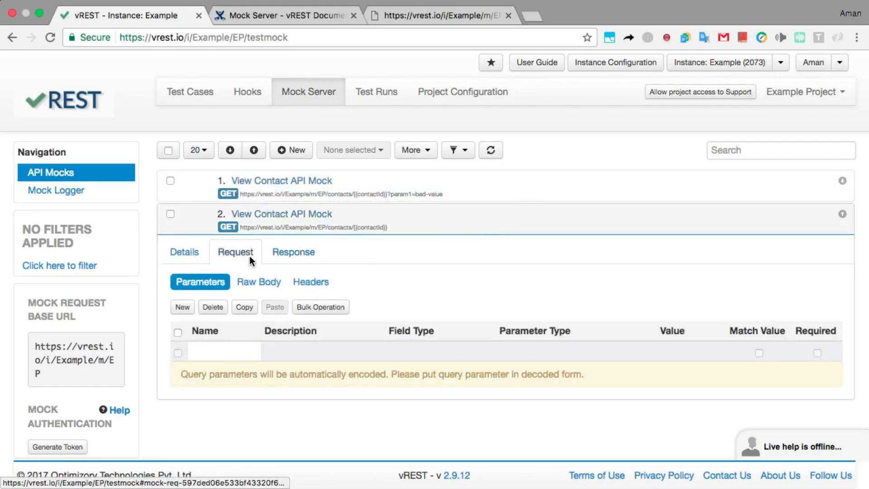
{"action": "left_click", "coordinate": [226, 349]}
{"action": "type", "text": "param1"}
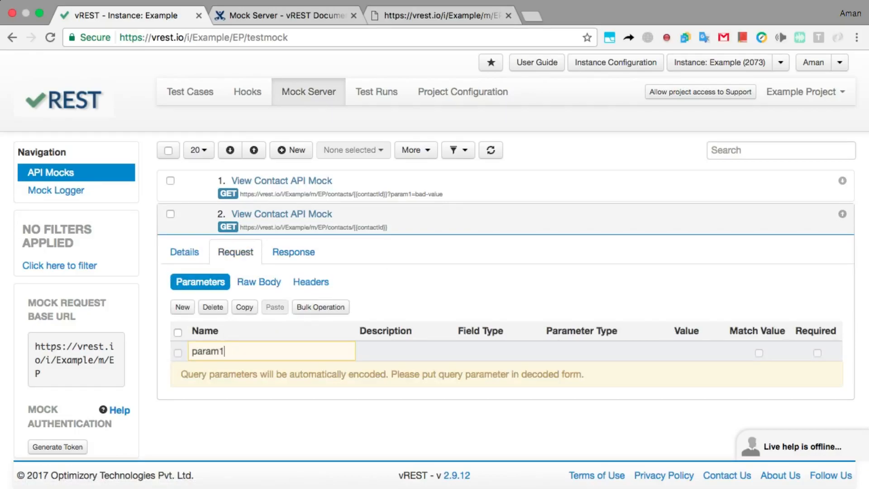
{"action": "left_click", "coordinate": [686, 343]}
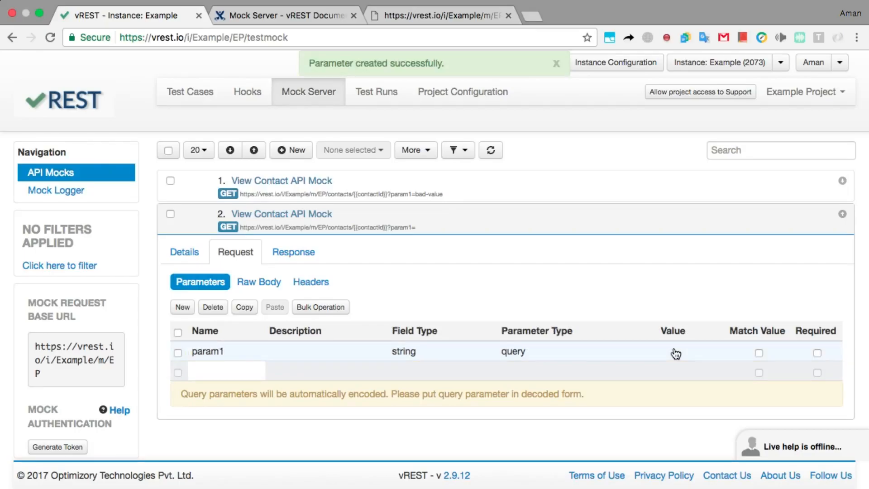
{"action": "left_click", "coordinate": [676, 353]}
{"action": "type", "text": "{{param1Value}}"}
{"action": "key", "text": "Return"}
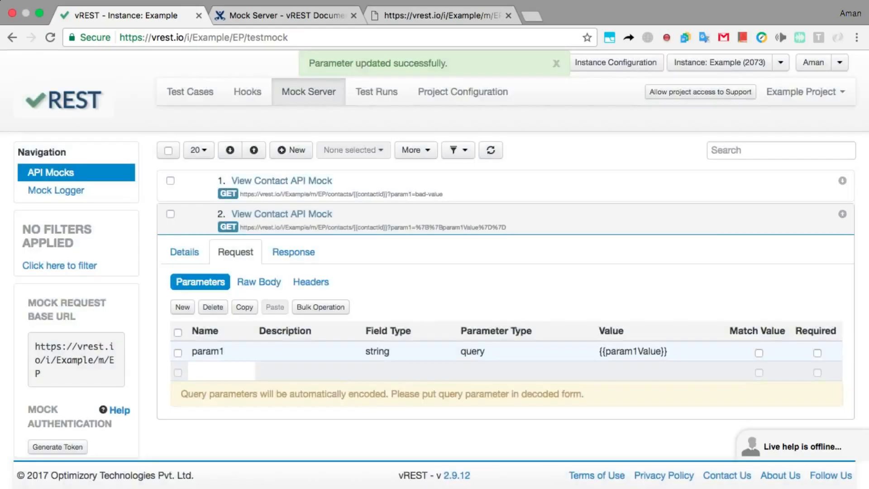
- Add "param1": "{{param1Value}}" below _id in the second mock's response body and save the changes
{"action": "left_click", "coordinate": [308, 252]}
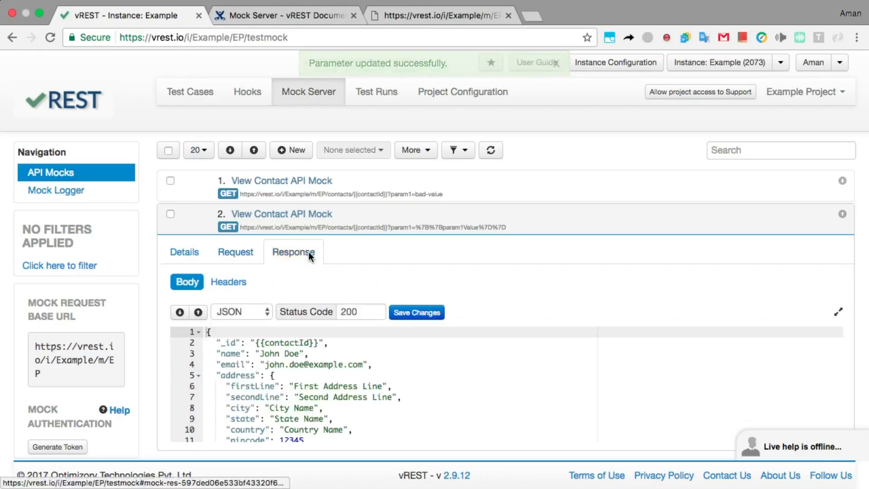
{"action": "left_click", "coordinate": [344, 342]}
{"action": "key", "text": "Return"}
{"action": "type", "text": "\"param1\" "}
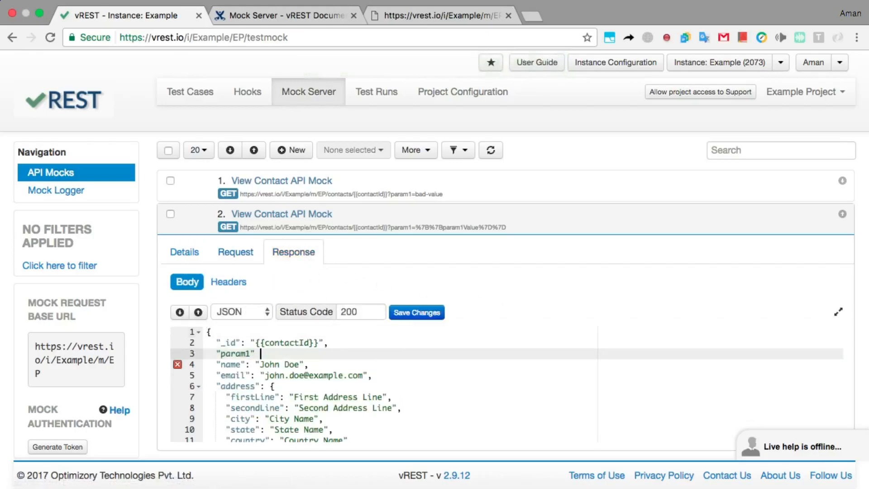
{"action": "type", "text": ":"}
{"action": "type", "text": "\"{{param1Value}}\","}
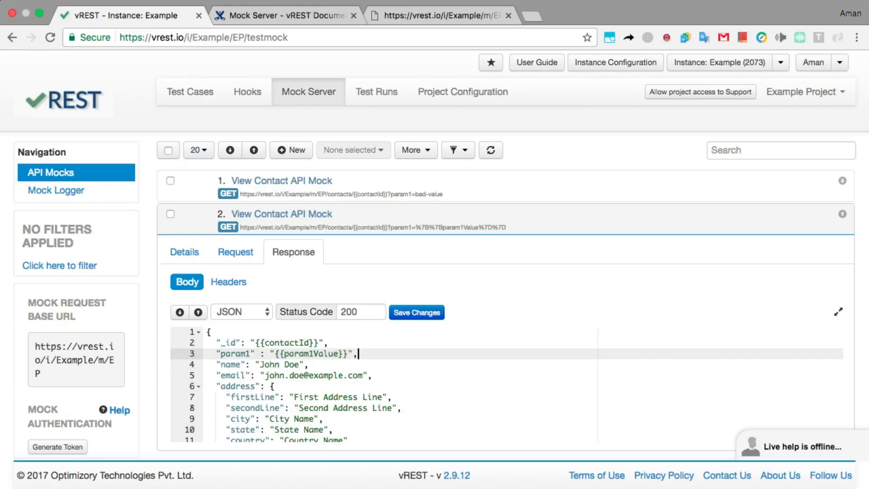
{"action": "left_click", "coordinate": [396, 318]}
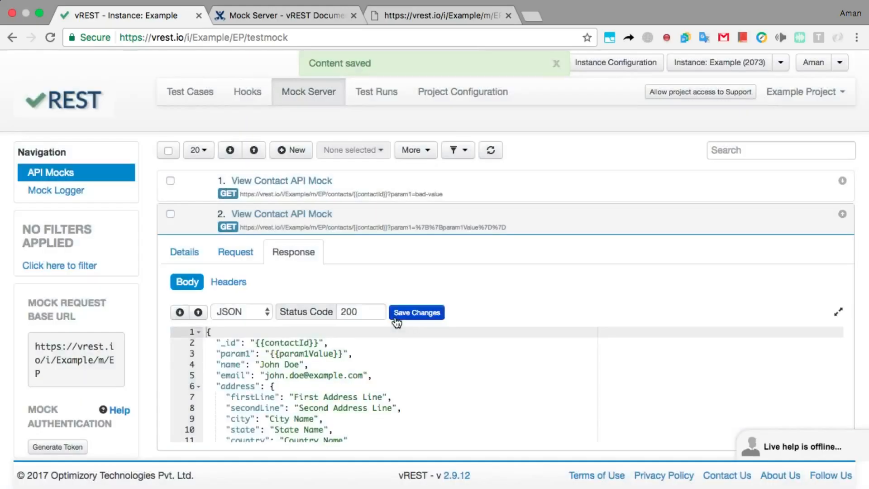
- Reload the mock request with param1=good-value in the browser to check its response
{"action": "left_click", "coordinate": [447, 13]}
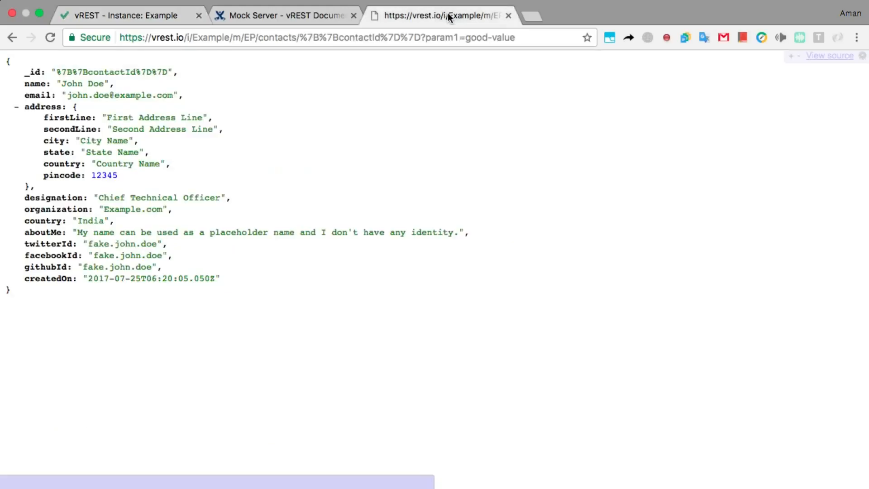
{"action": "left_click", "coordinate": [55, 41]}
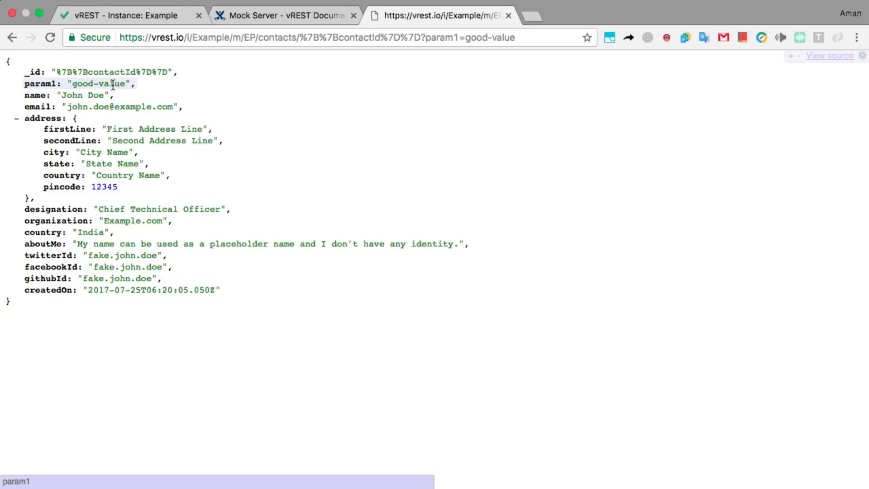
- Go to vREST's test cases and look over the details of the error and success condition test cases for View Contact API Mock
{"action": "left_click", "coordinate": [85, 16]}
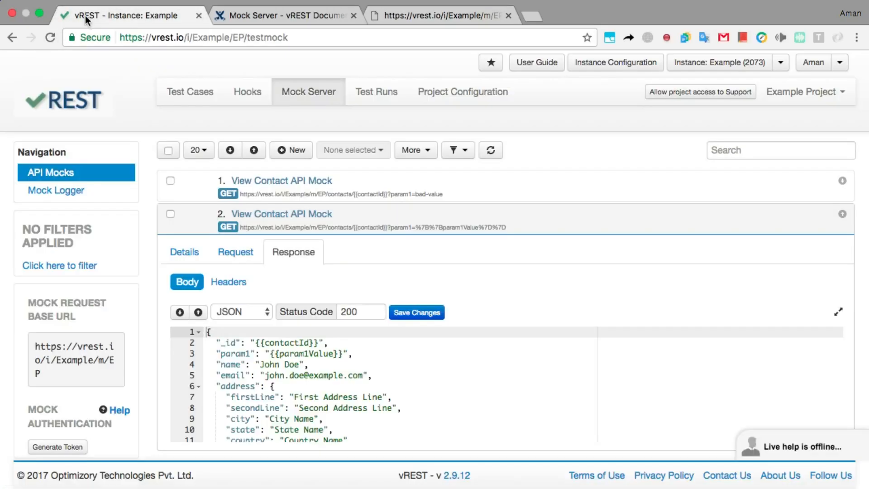
{"action": "left_click", "coordinate": [177, 90]}
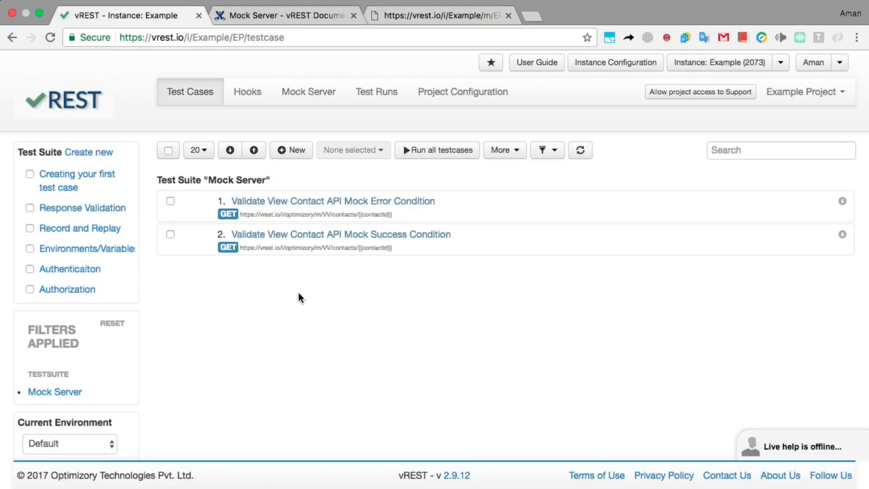
{"action": "left_click", "coordinate": [476, 216]}
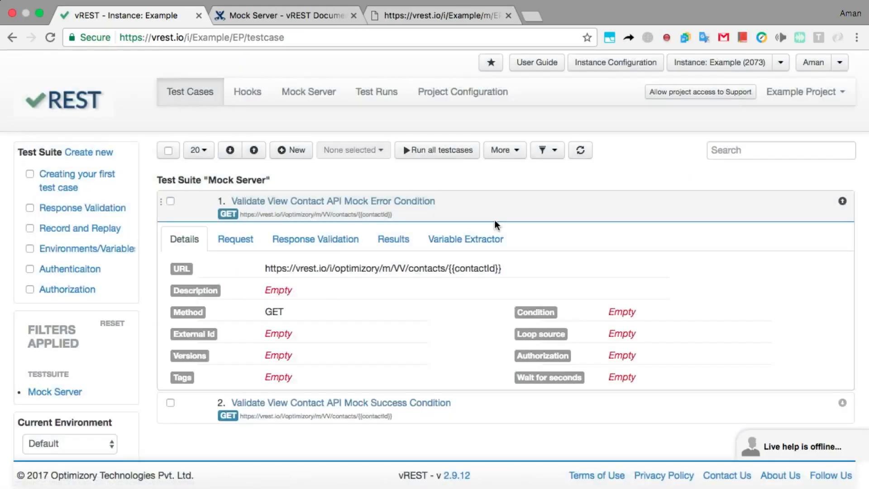
{"action": "left_click", "coordinate": [493, 208]}
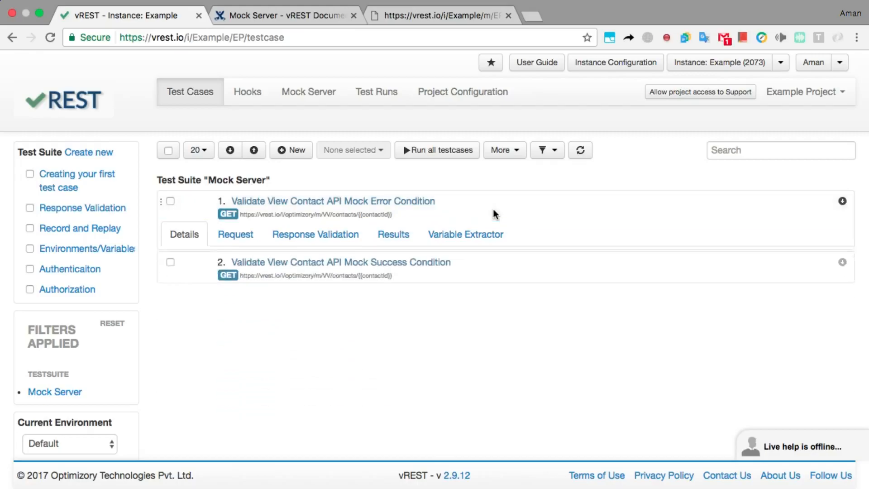
{"action": "left_click", "coordinate": [484, 240]}
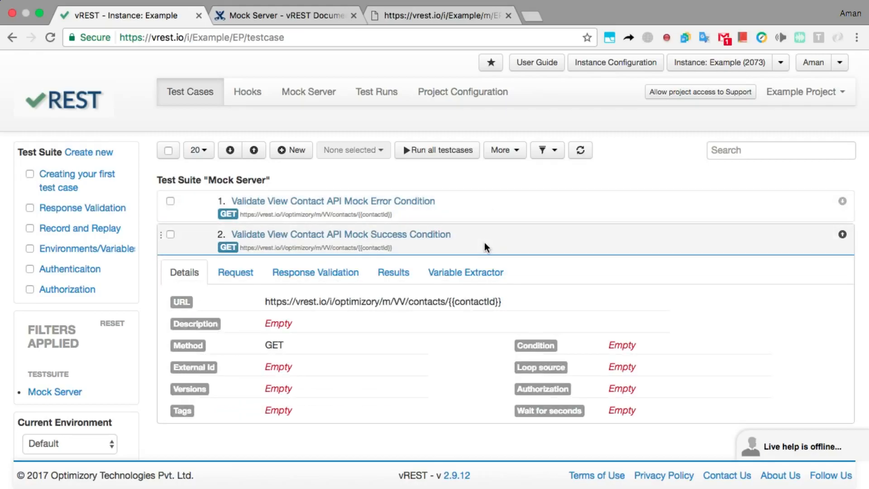
{"action": "left_click", "coordinate": [485, 243]}
- Examine the response validation assertions and expected body of the Validate View Contact API Mock Error Condition test case
{"action": "left_click", "coordinate": [491, 210]}
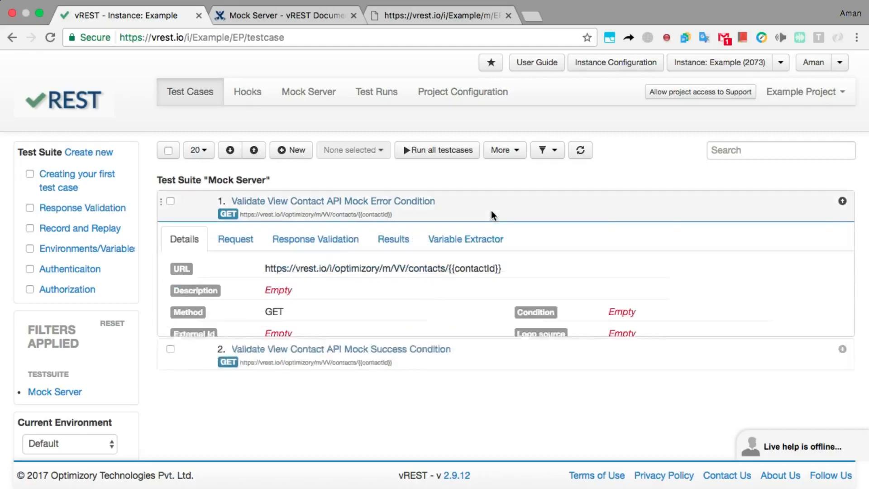
{"action": "left_click", "coordinate": [304, 242]}
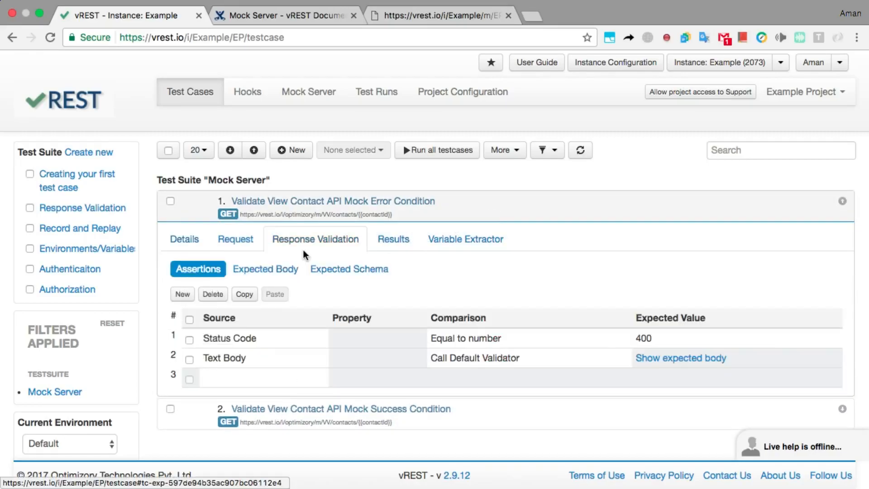
{"action": "left_click", "coordinate": [651, 358]}
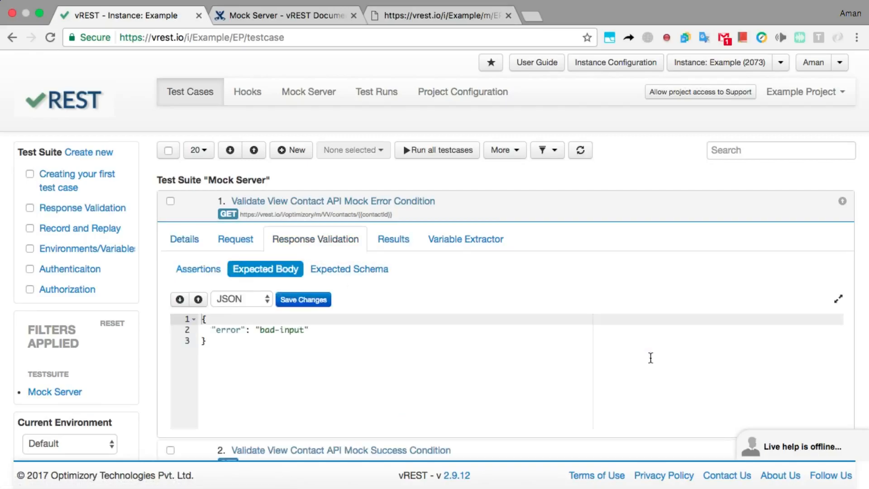
{"action": "left_click", "coordinate": [198, 269]}
- Examine the response validation assertions and expected body of the Validate View Contact API Mock Success Condition test case
{"action": "left_click", "coordinate": [487, 419]}
{"action": "left_click", "coordinate": [521, 212]}
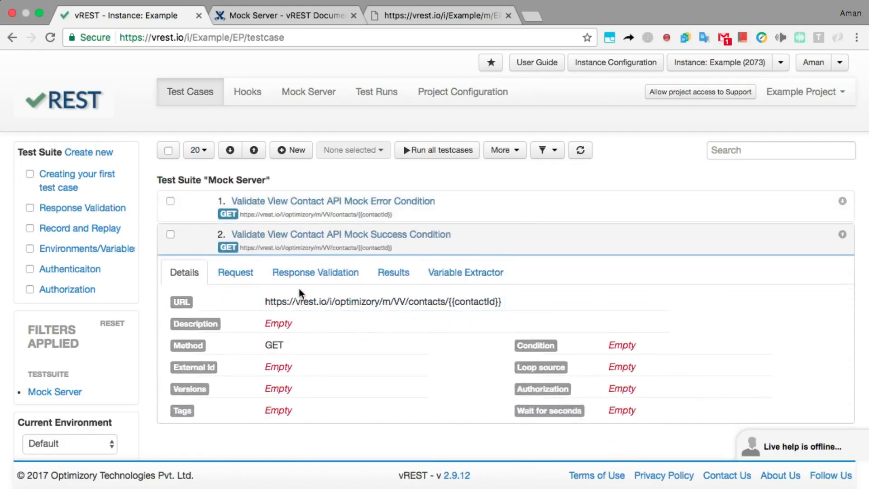
{"action": "left_click", "coordinate": [297, 273]}
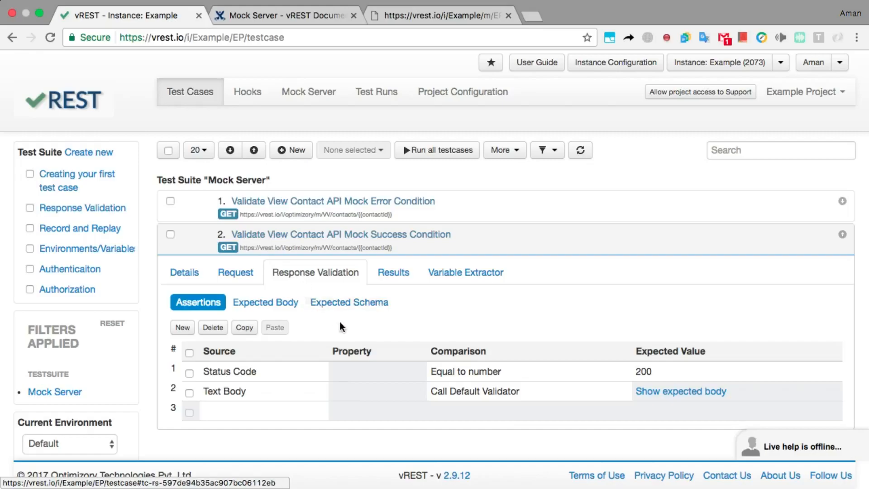
{"action": "left_click", "coordinate": [654, 391]}
{"action": "left_click", "coordinate": [656, 406]}
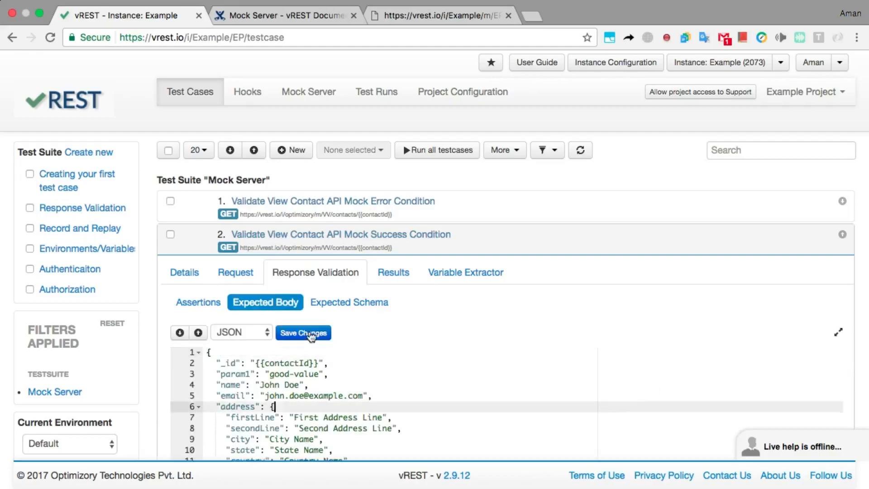
- Collapse the success condition test case and run all test cases in the Mock Server test suite
{"action": "left_click", "coordinate": [501, 240]}
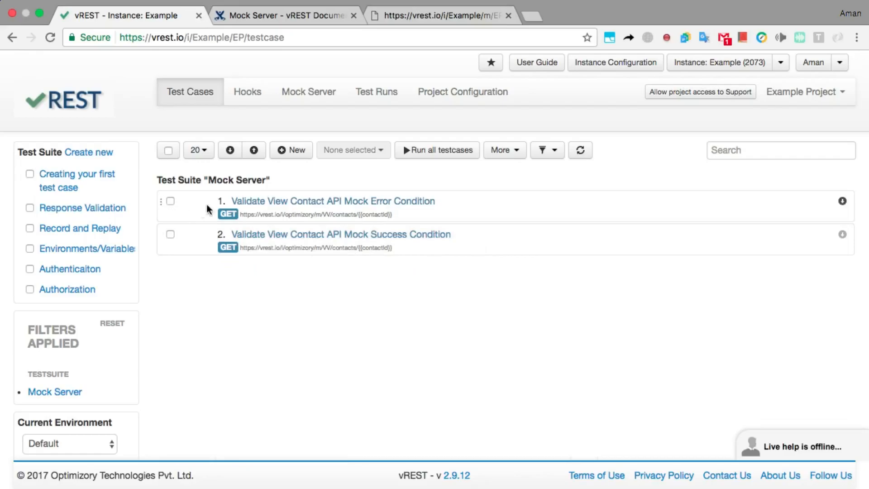
{"action": "left_click", "coordinate": [410, 150]}
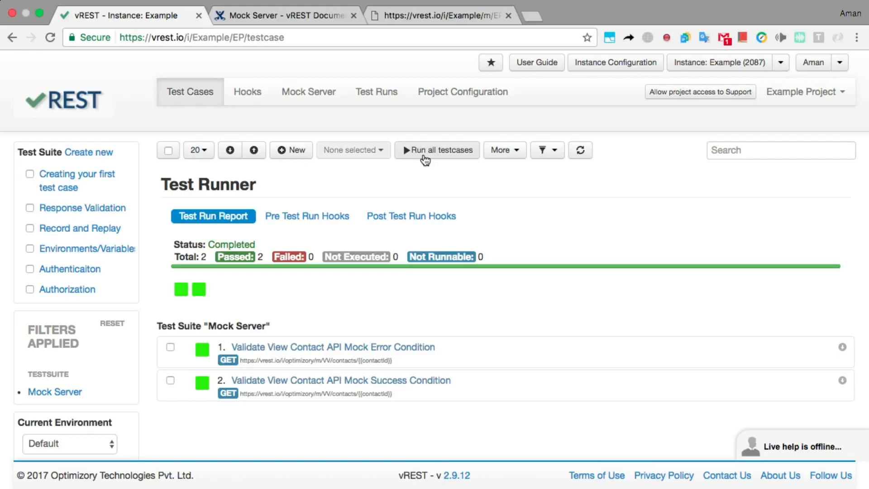
- Switch to the vREST documentation's Mock Server page and look closely at the Mock Server entry in its page tree
{"action": "left_click", "coordinate": [292, 21]}
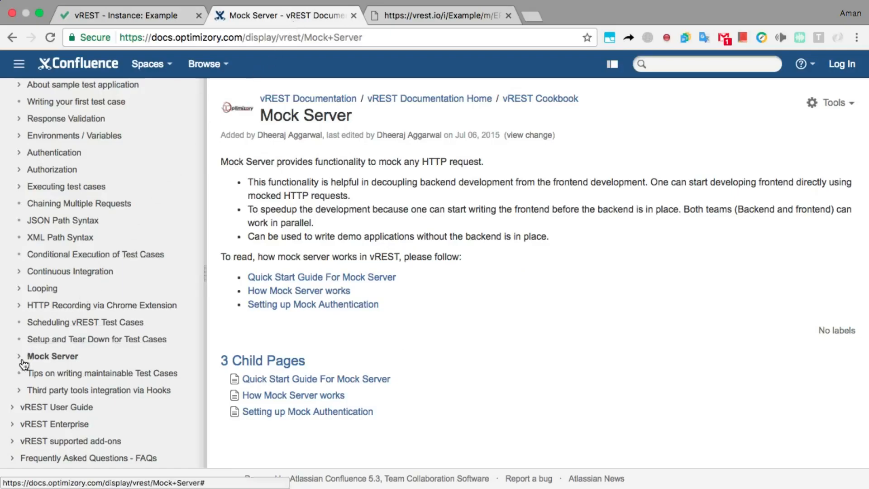
{"action": "scroll", "coordinate": [23, 363], "scroll_direction": "up", "scroll_amount": 10}
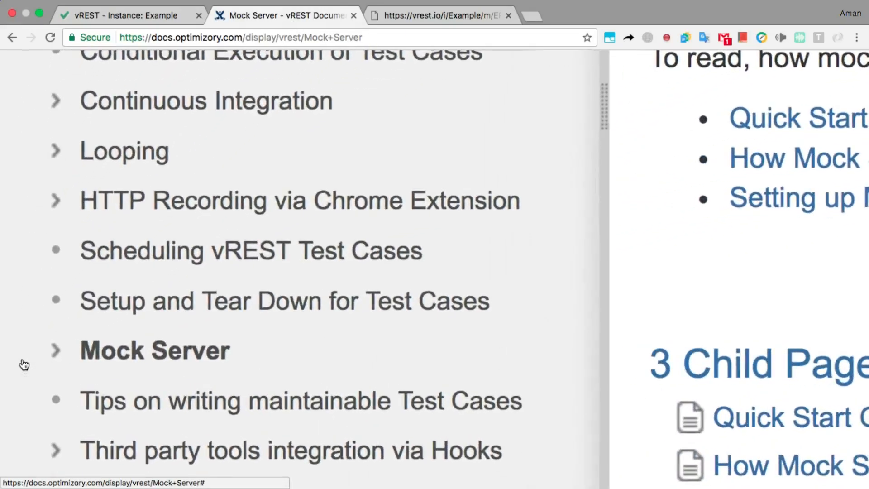